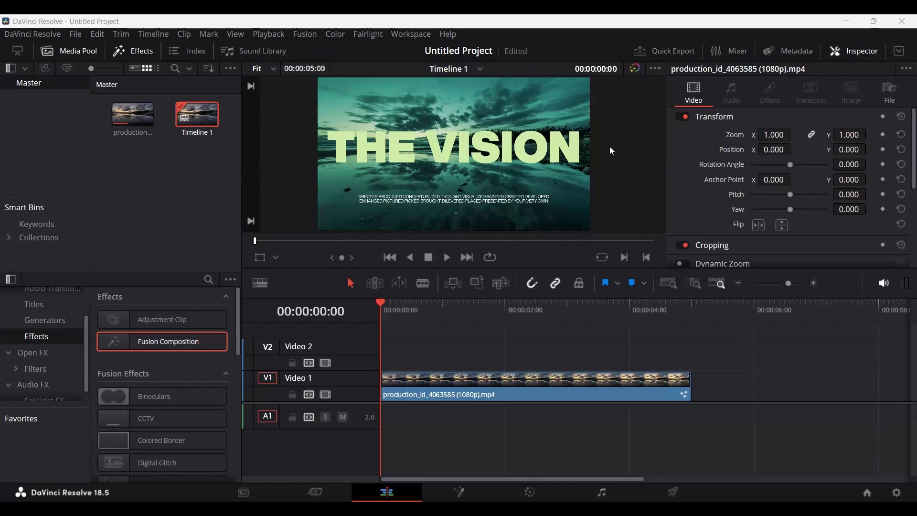
# - Preview the title clip, then open it on the Fusion page at frame 30
pyautogui.press('space')
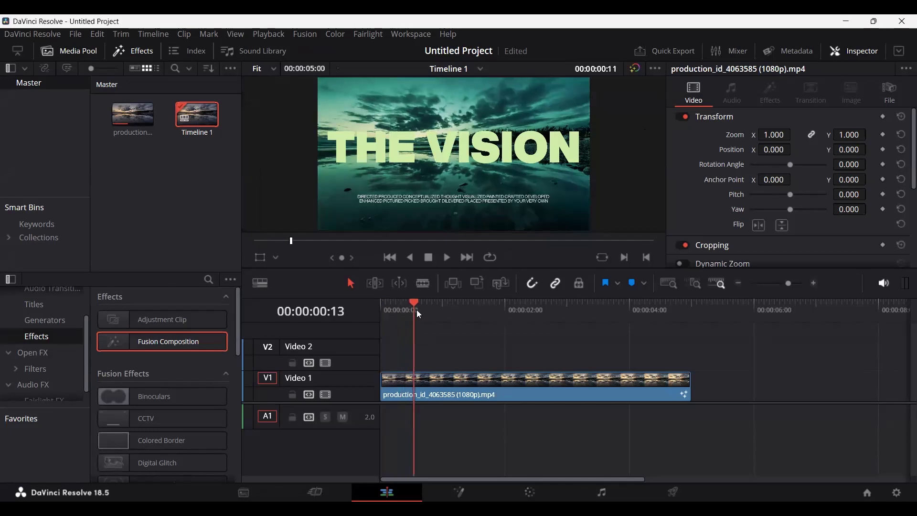
pyautogui.moveTo(518, 313); pyautogui.dragTo(495, 344)
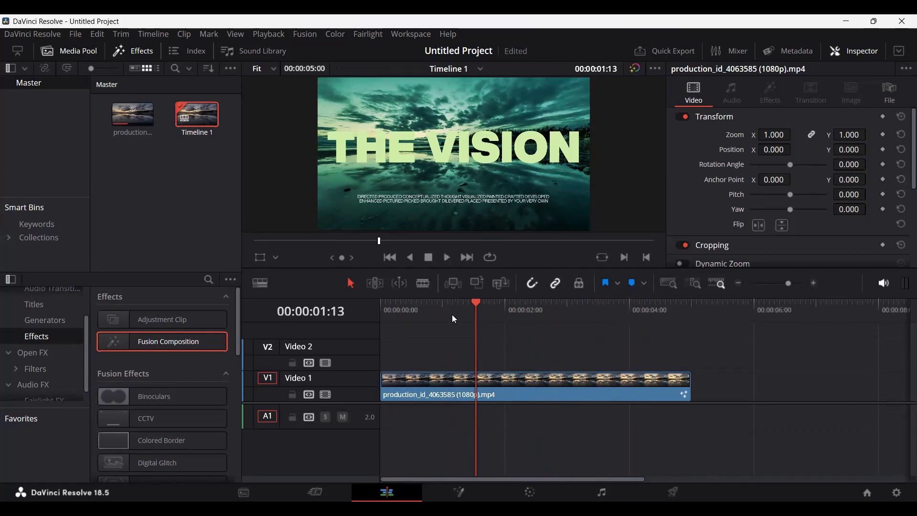
pyautogui.click(431, 375)
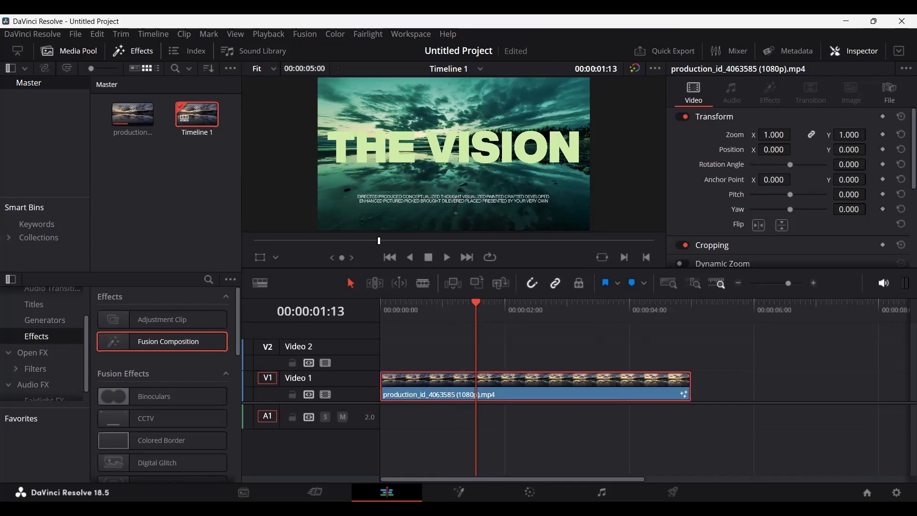
pyautogui.click(459, 491)
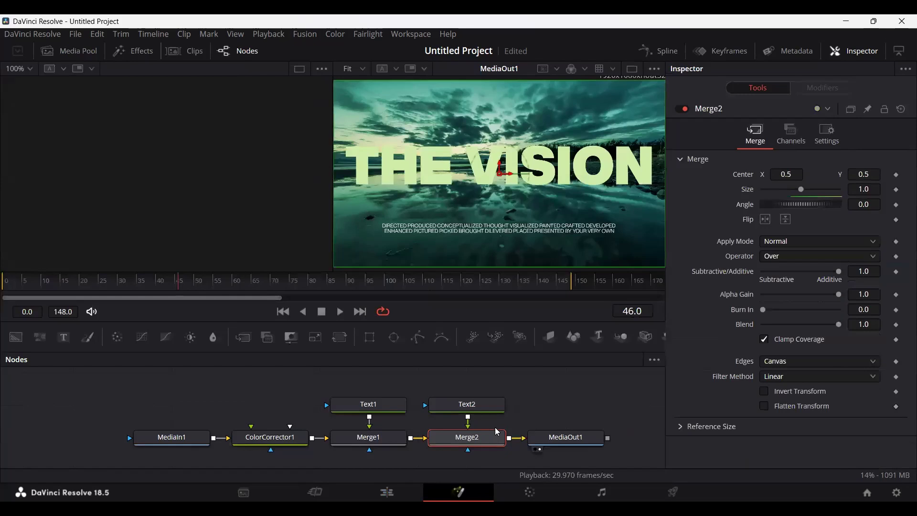
pyautogui.moveTo(55, 286); pyautogui.dragTo(117, 288)
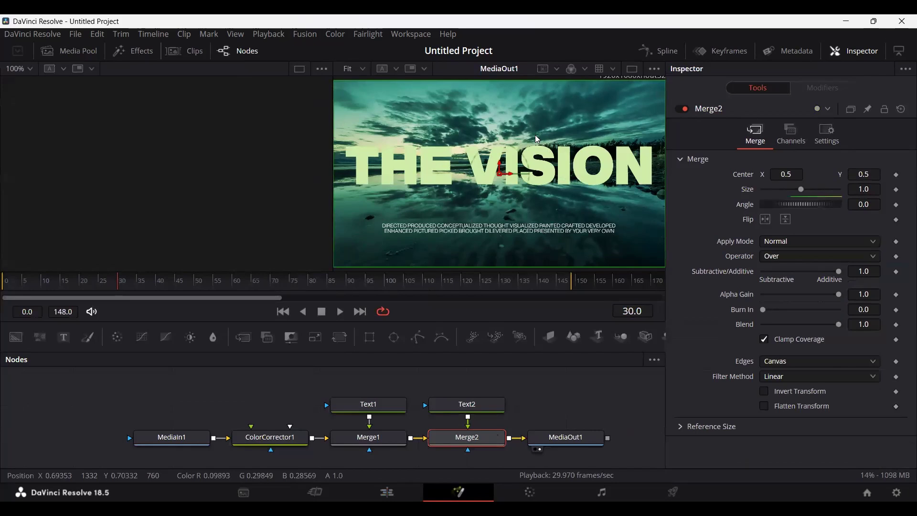
# - Start saving the current Fusion frame from the viewer as image1 with PNG file type
pyautogui.rightClick(435, 126)
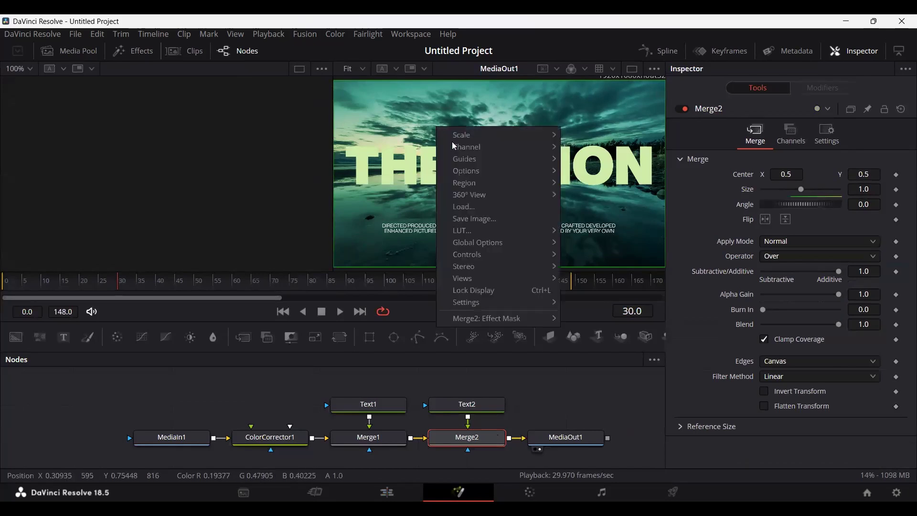
pyautogui.click(490, 224)
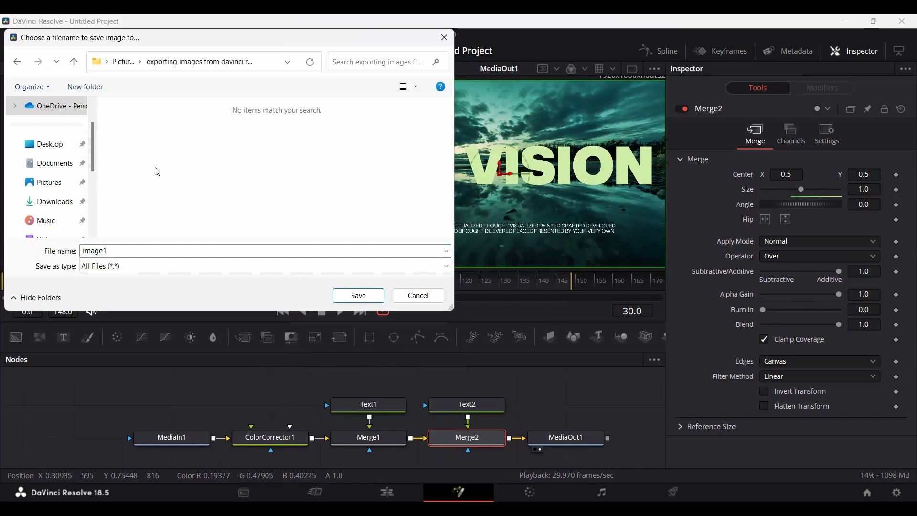
pyautogui.click(130, 250)
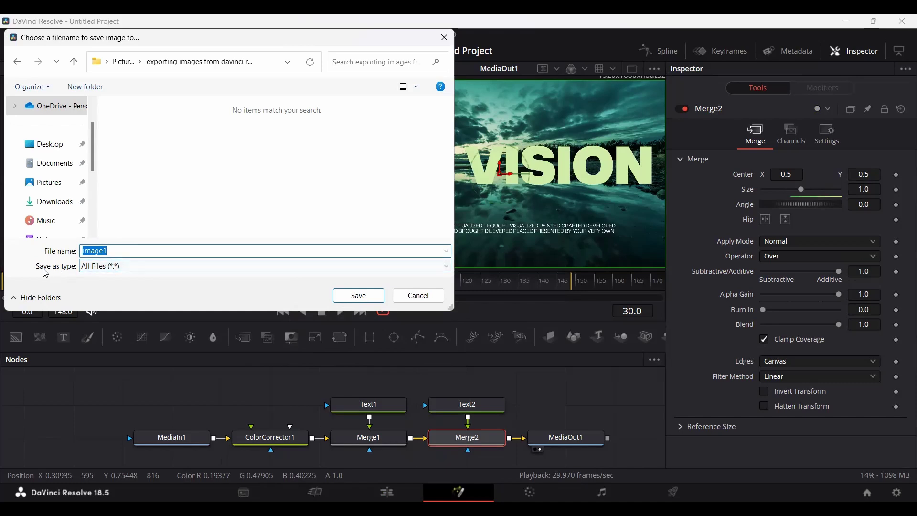
pyautogui.click(122, 272)
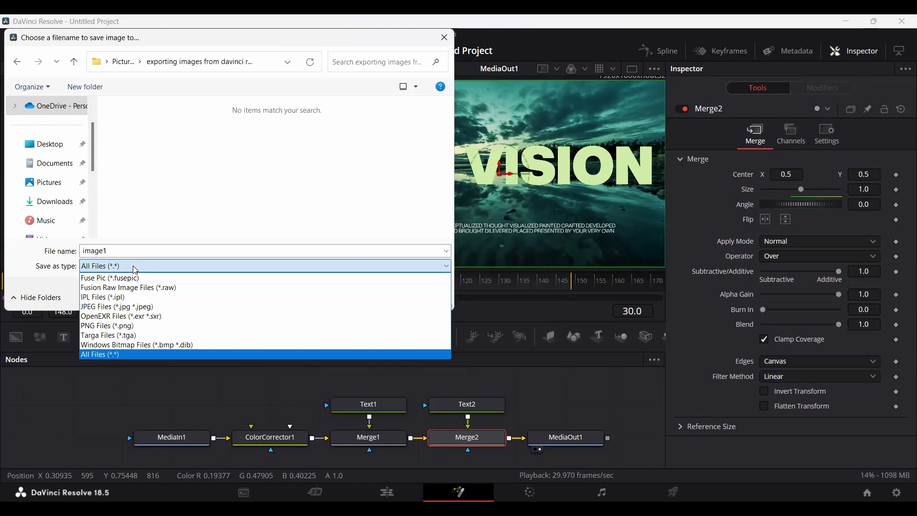
pyautogui.click(122, 327)
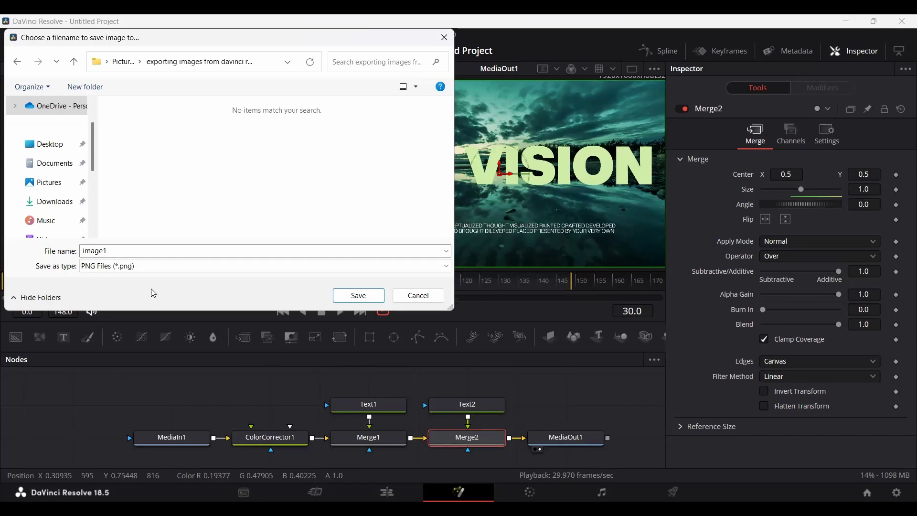
pyautogui.click(146, 268)
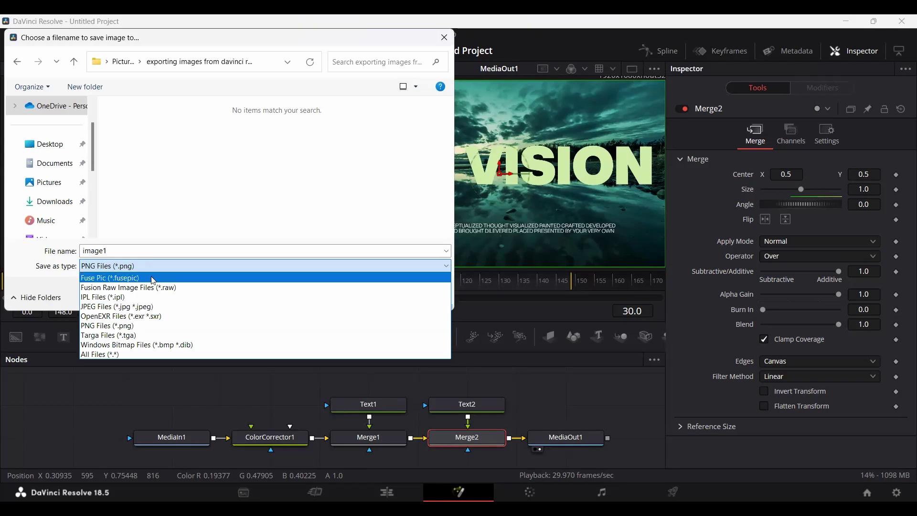
pyautogui.click(286, 325)
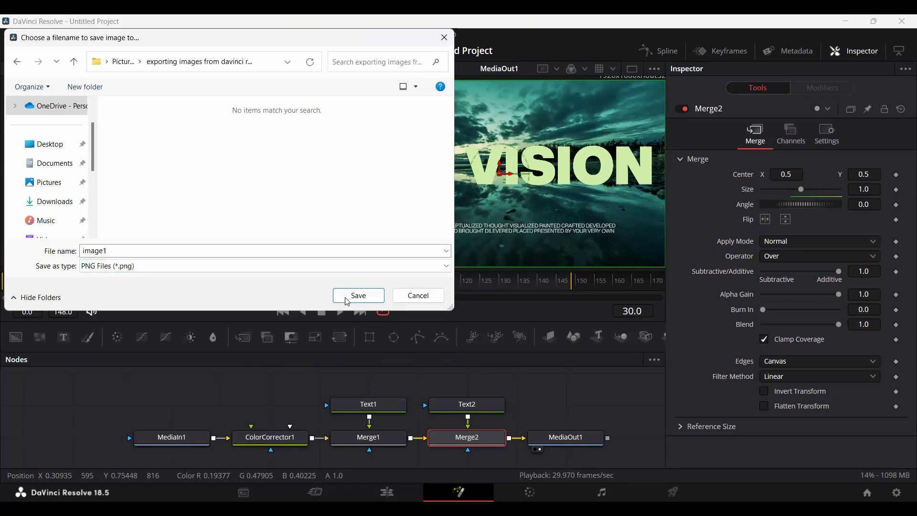
# - Save the frame as image1.png, then move to frame 50 and select the Text2 node
pyautogui.click(354, 300)
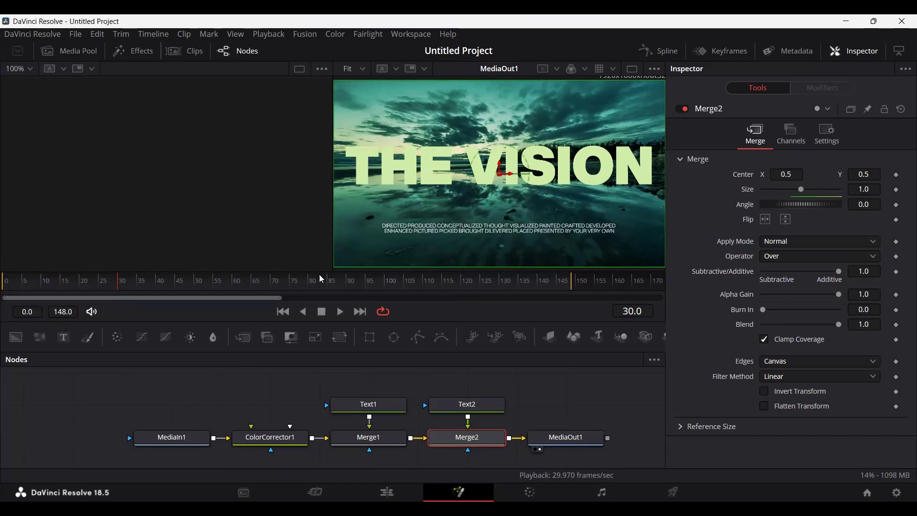
pyautogui.click(197, 282)
pyautogui.rightClick(406, 120)
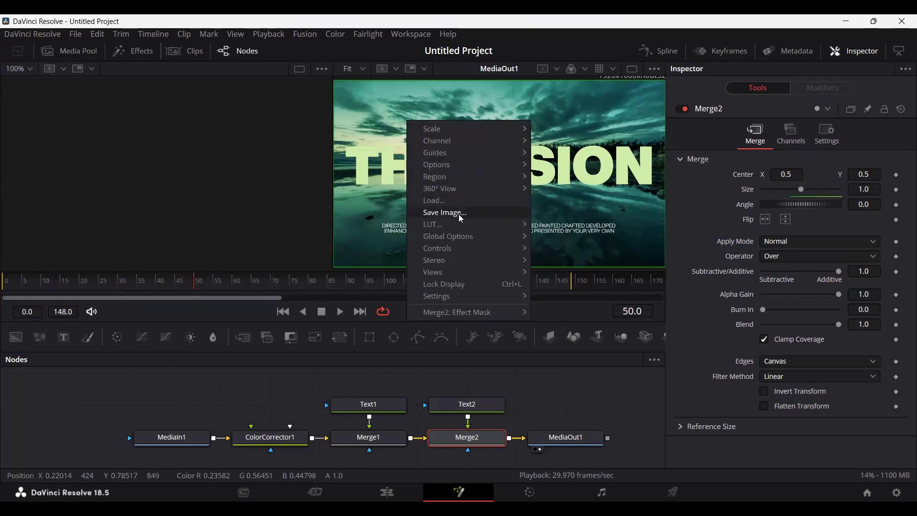
pyautogui.click(188, 171)
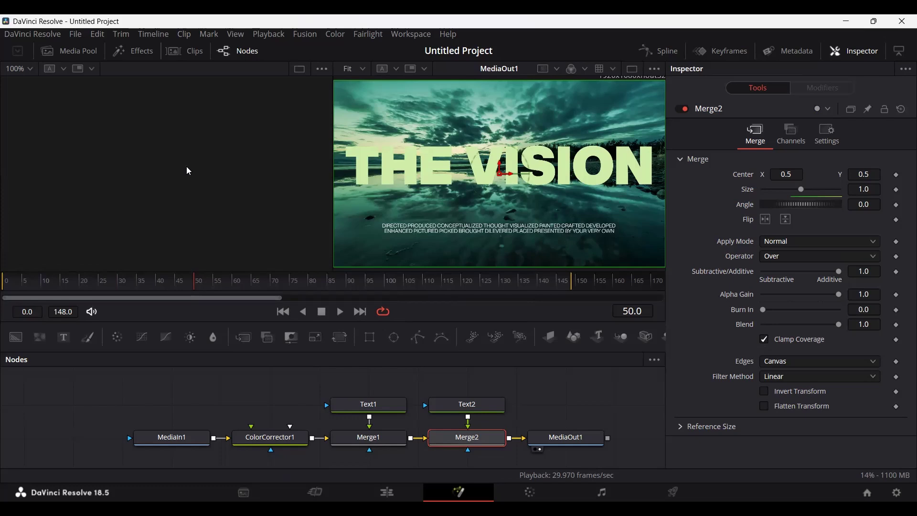
pyautogui.click(508, 380)
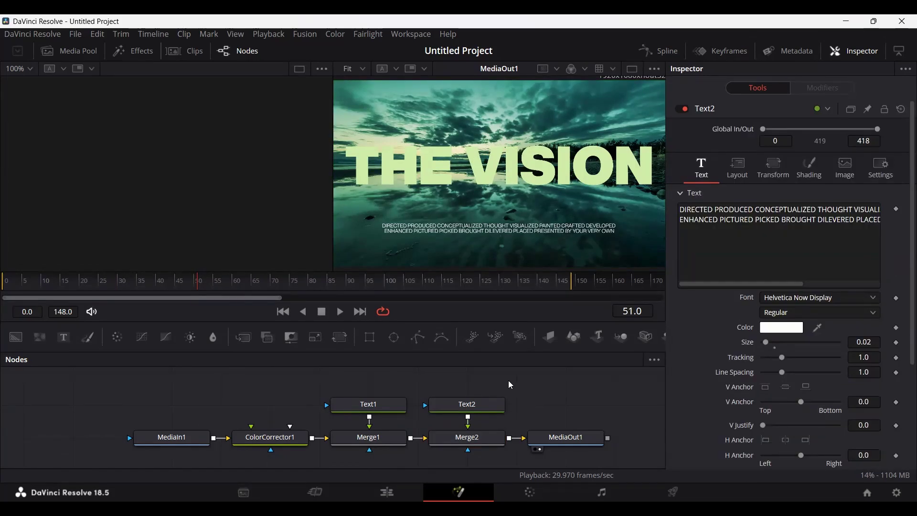
# - Go to the Color page on the THE VISION clip and scrub to the frame to capture
pyautogui.hotkey('shift', '6')
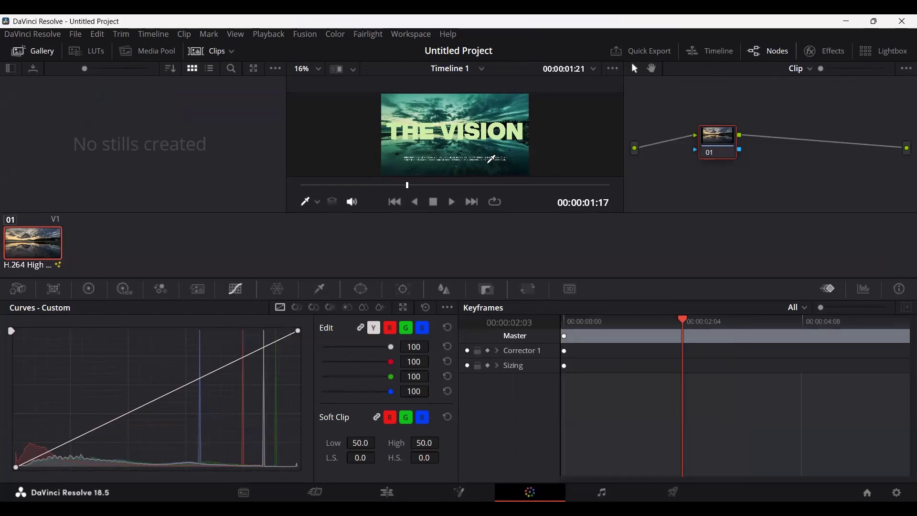
pyautogui.click(387, 492)
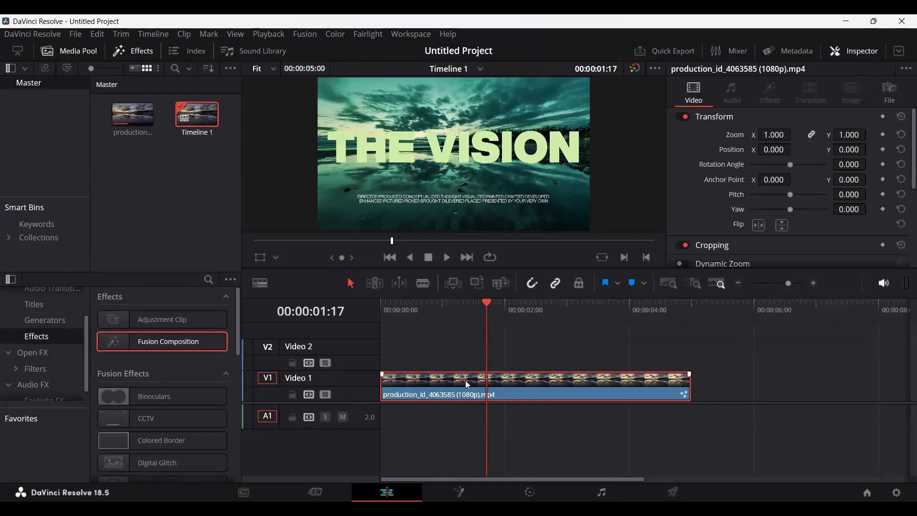
pyautogui.click(530, 492)
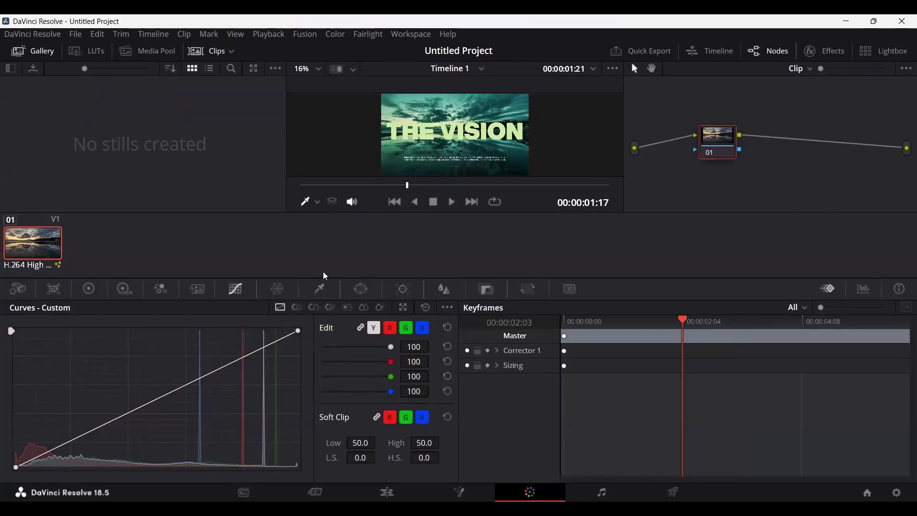
pyautogui.moveTo(409, 189); pyautogui.dragTo(347, 190)
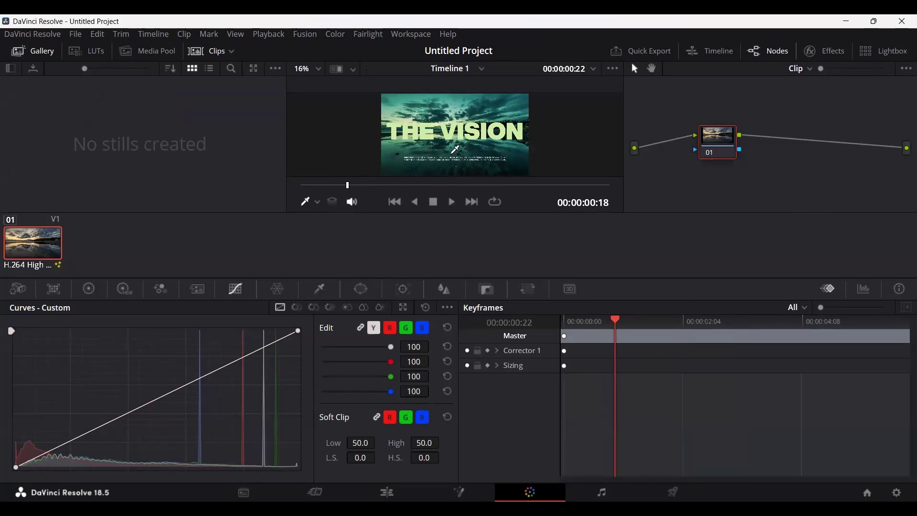
# - Grab the current THE VISION frame from the viewer as gallery still 1.1.1
pyautogui.rightClick(433, 114)
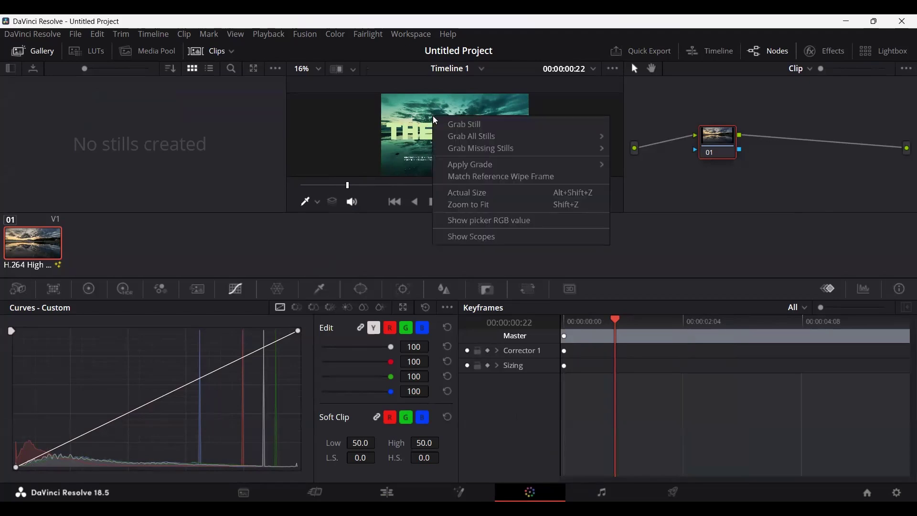
pyautogui.click(476, 130)
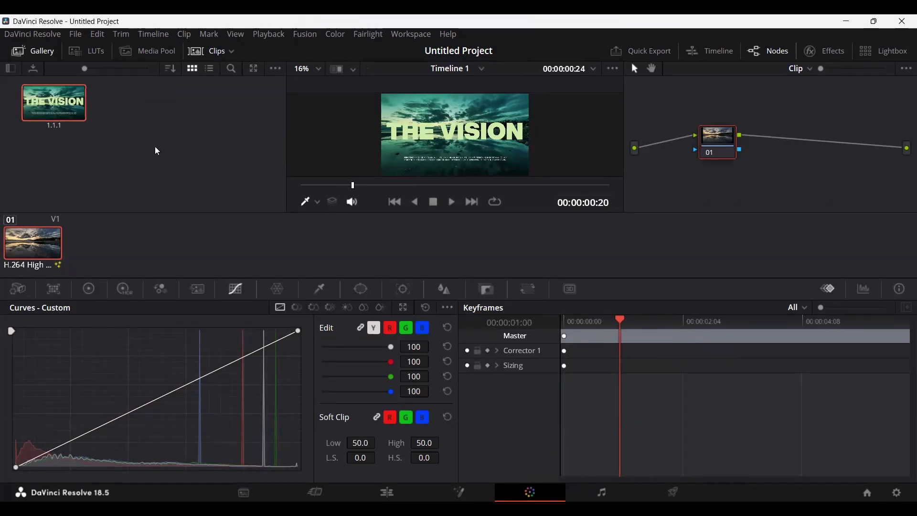
pyautogui.rightClick(67, 110)
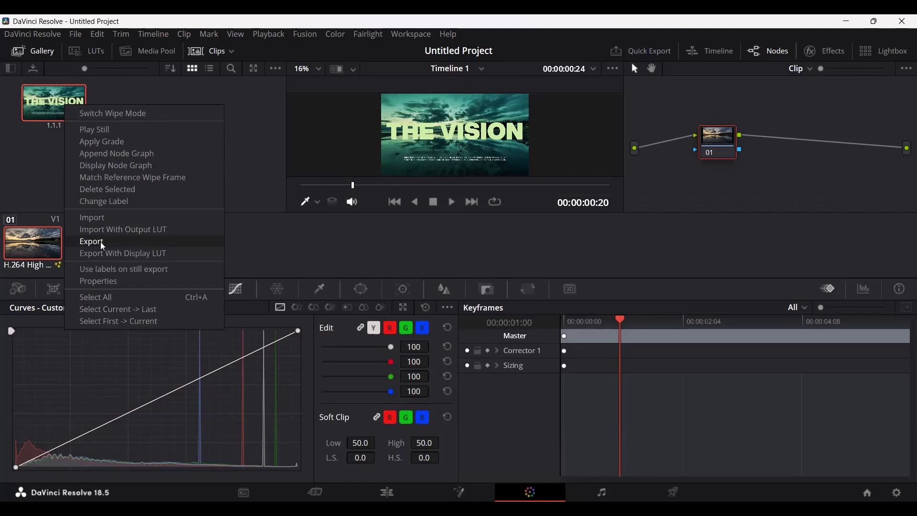
# - Export gallery still 1.1.1 as a PNG named image2
pyautogui.click(103, 246)
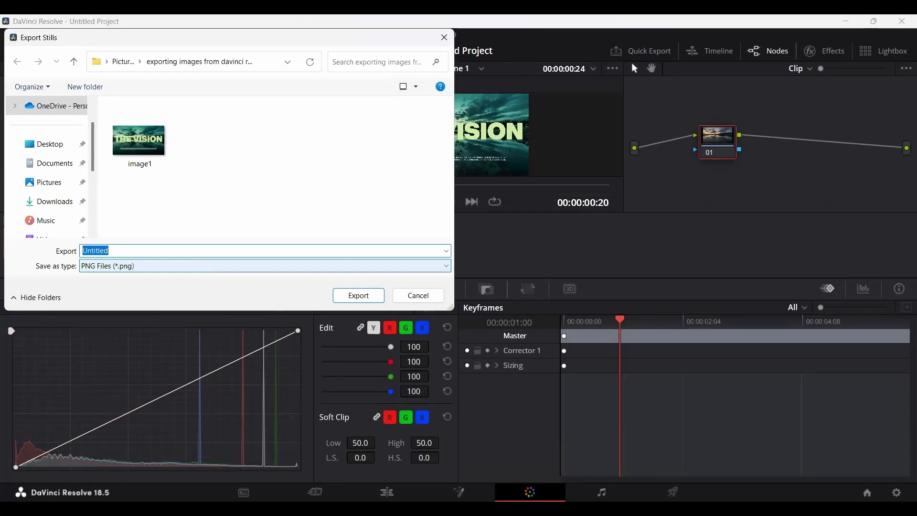
pyautogui.write('image1.png')
pyautogui.press('BackSpace')
pyautogui.press('BackSpace')
pyautogui.press('BackSpace')
pyautogui.press('BackSpace')
pyautogui.press('BackSpace')
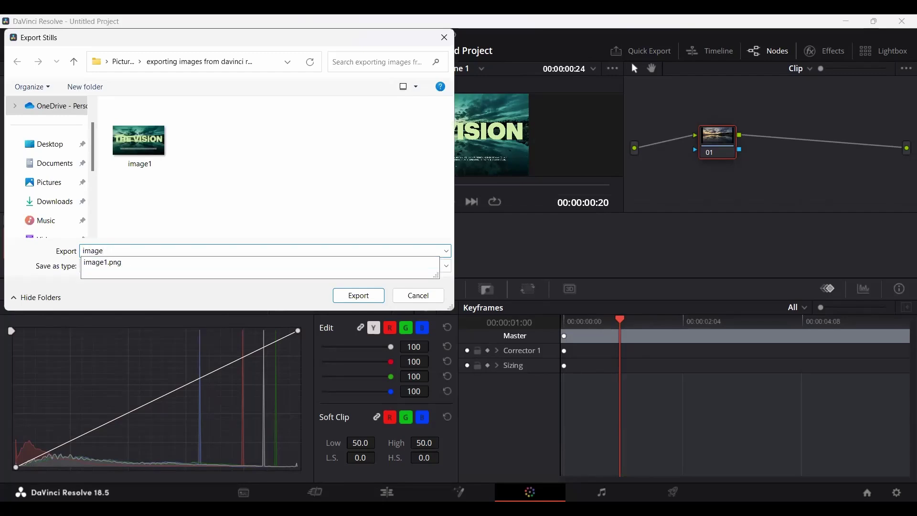
pyautogui.write('2')
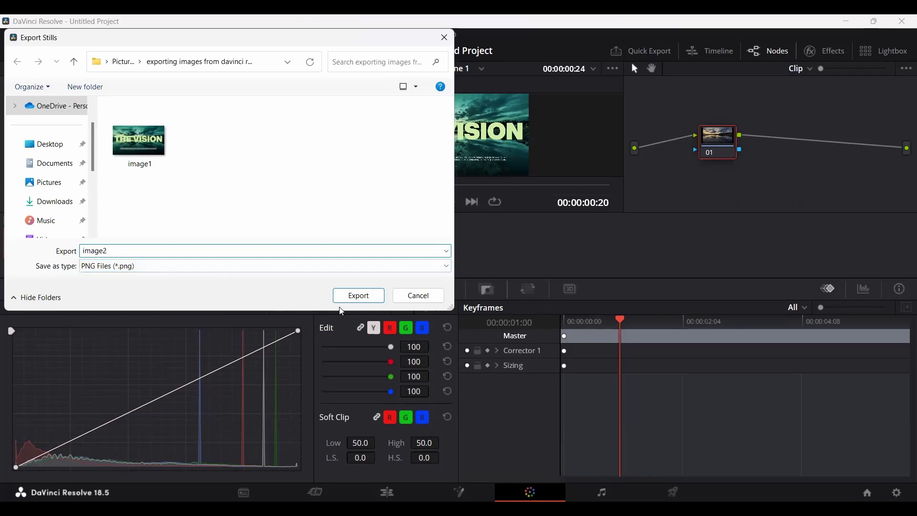
pyautogui.click(363, 301)
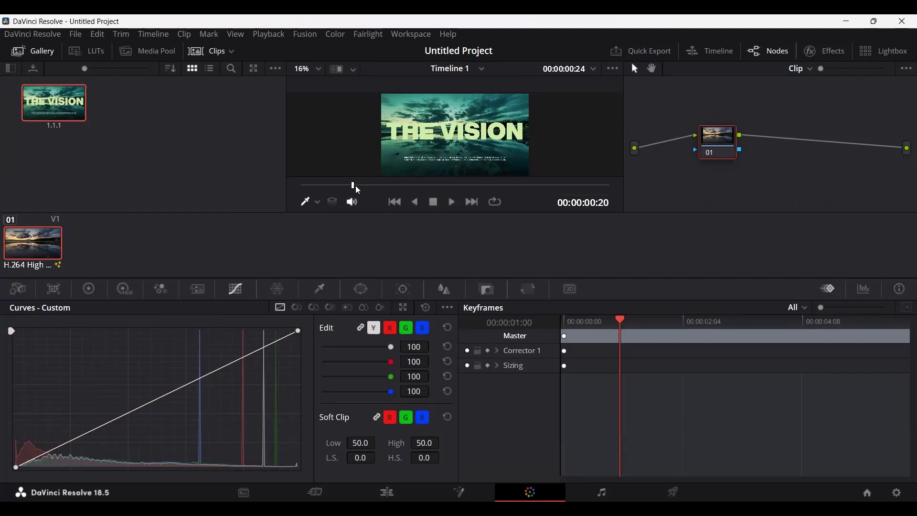
# - Grab a second gallery still at timecode 00:00:03:20
pyautogui.moveTo(354, 188); pyautogui.dragTo(378, 192)
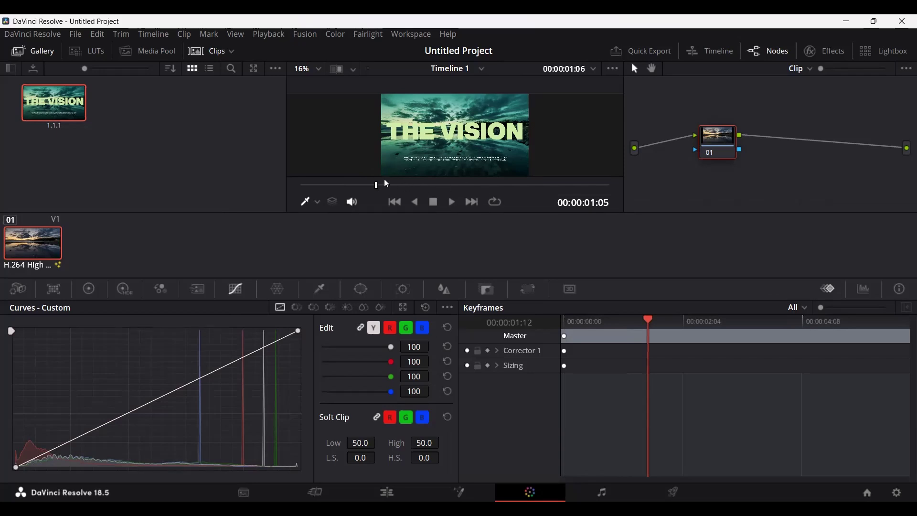
pyautogui.click(541, 187)
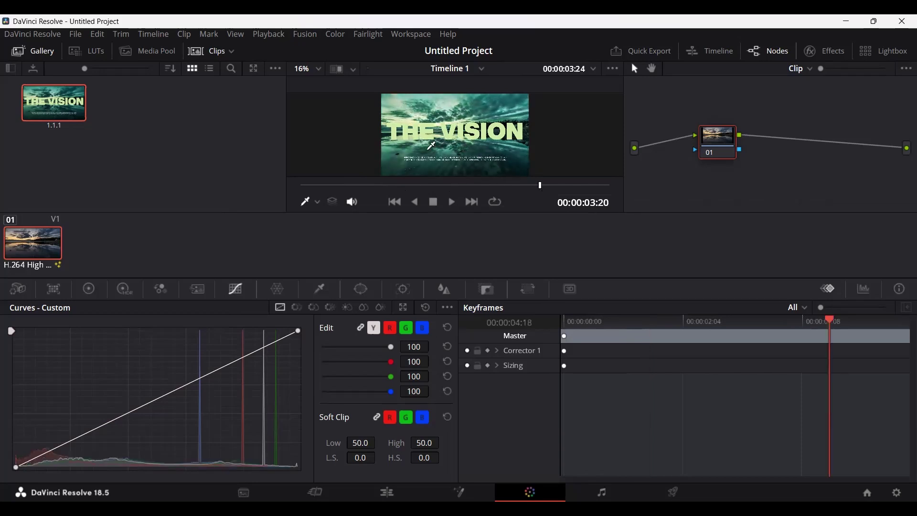
pyautogui.rightClick(429, 109)
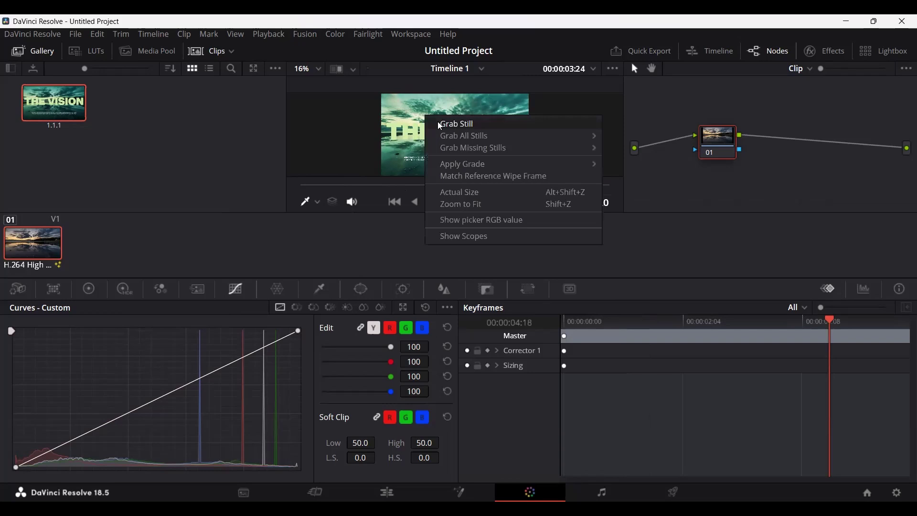
pyautogui.click(473, 124)
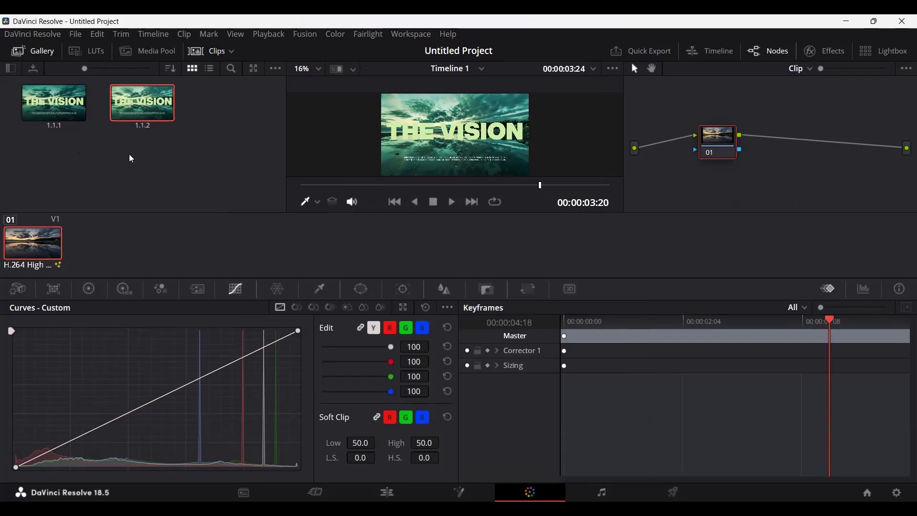
# - Select both gallery stills and set up their PNG export under the base name image3
pyautogui.rightClick(98, 143)
pyautogui.click(98, 150)
pyautogui.rightClick(98, 154)
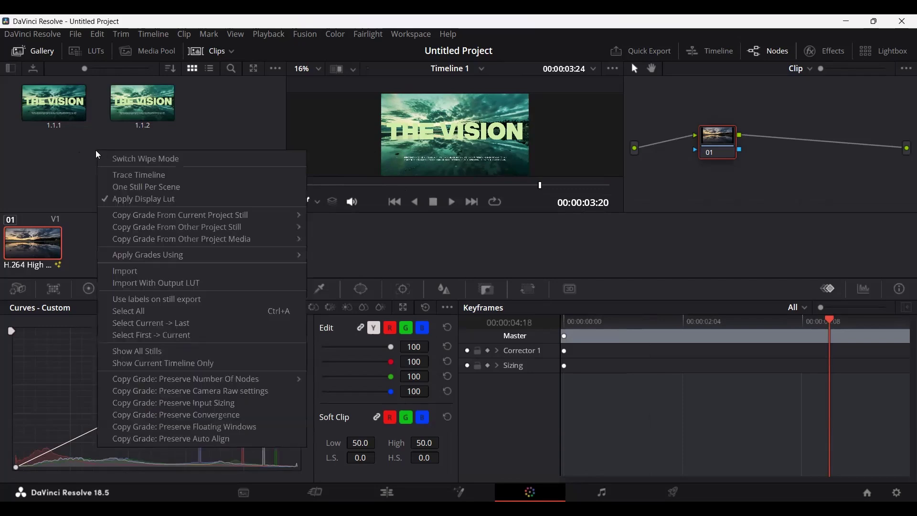
pyautogui.click(145, 313)
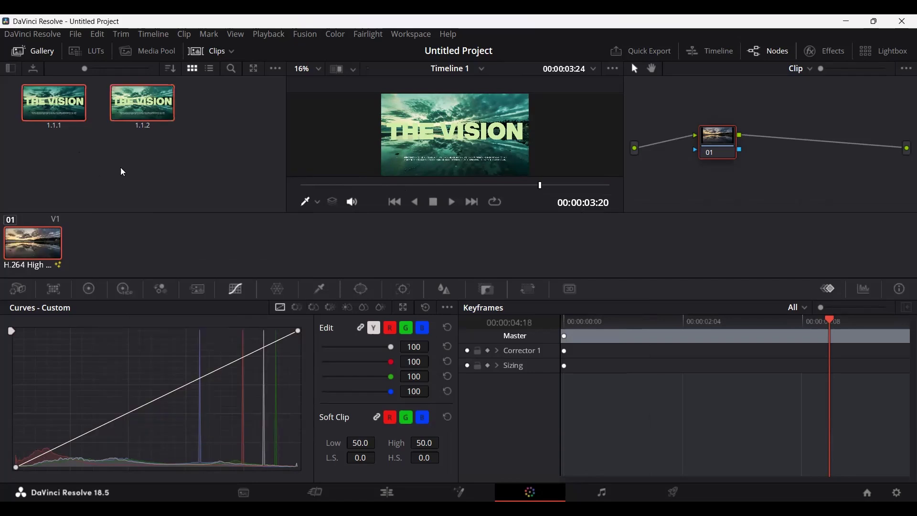
pyautogui.rightClick(98, 155)
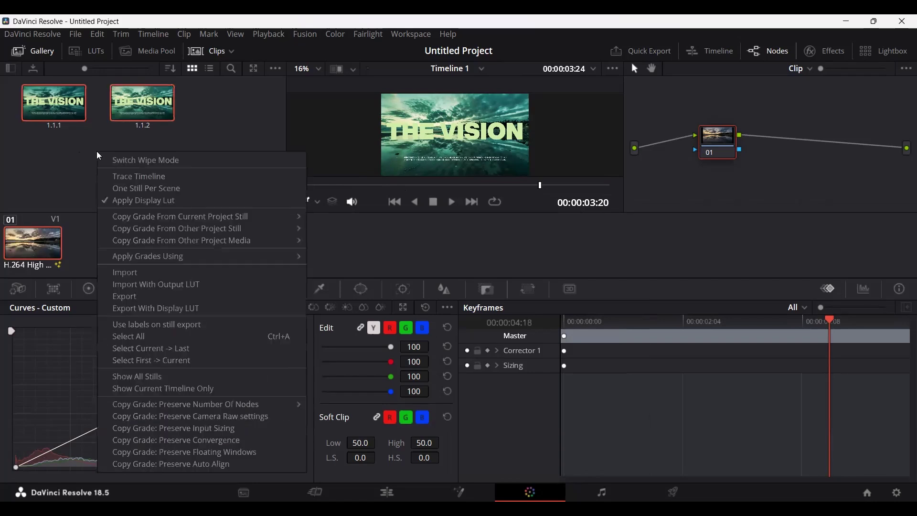
pyautogui.click(139, 298)
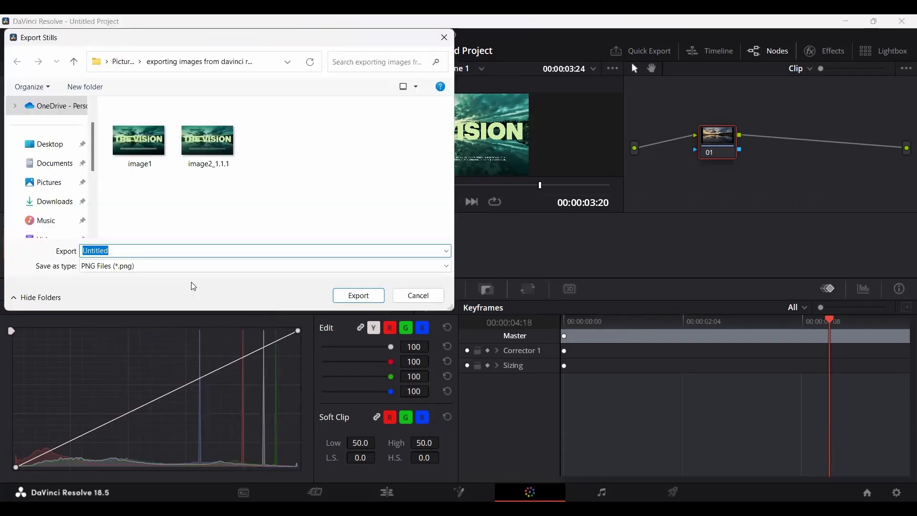
pyautogui.write('im')
pyautogui.press('Down')
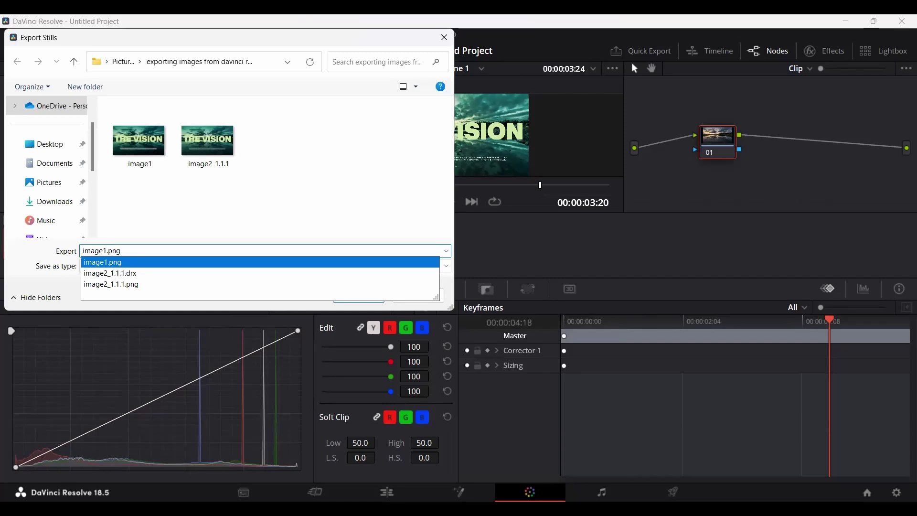
pyautogui.press('BackSpace')
pyautogui.press('BackSpace')
pyautogui.press('BackSpace')
pyautogui.press('BackSpace')
pyautogui.press('BackSpace')
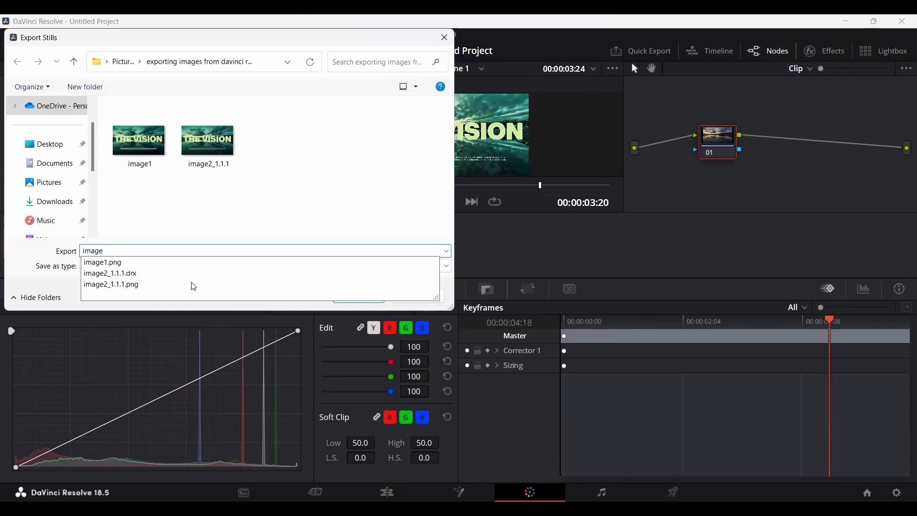
pyautogui.write('3')
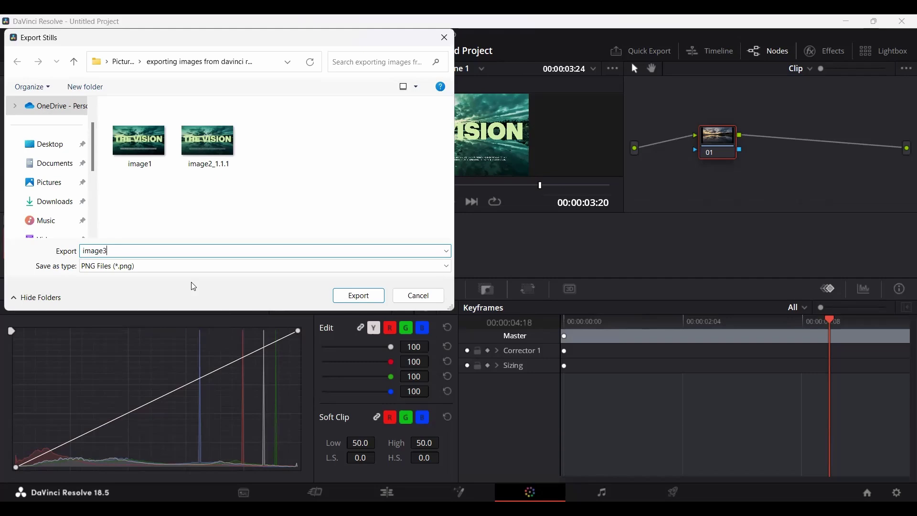
# - Confirm the image3 export and inspect image1, image2_1.1.1 and the image3 PNGs in File Explorer
pyautogui.press('Return')
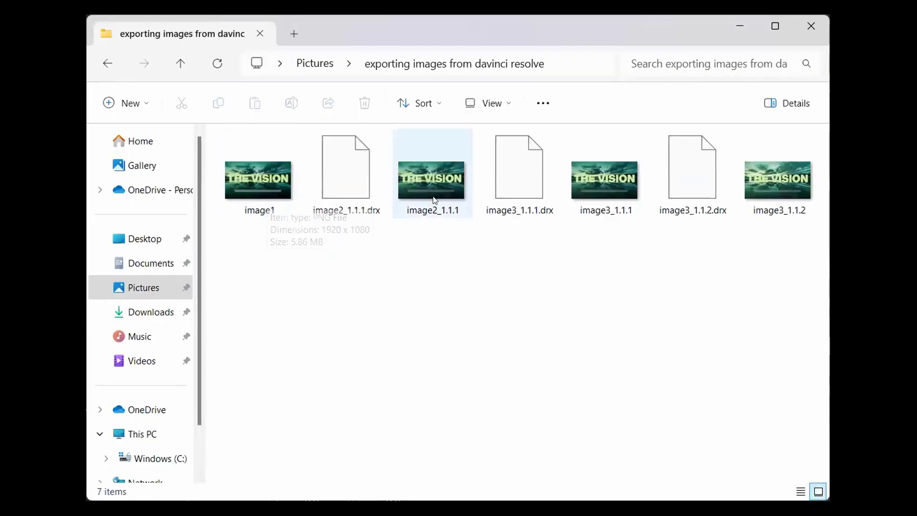
pyautogui.click(243, 181)
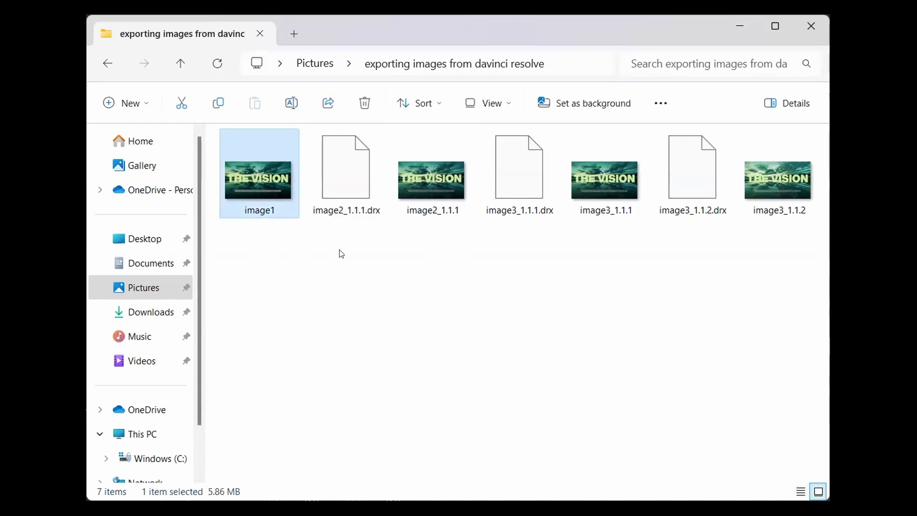
pyautogui.click(442, 194)
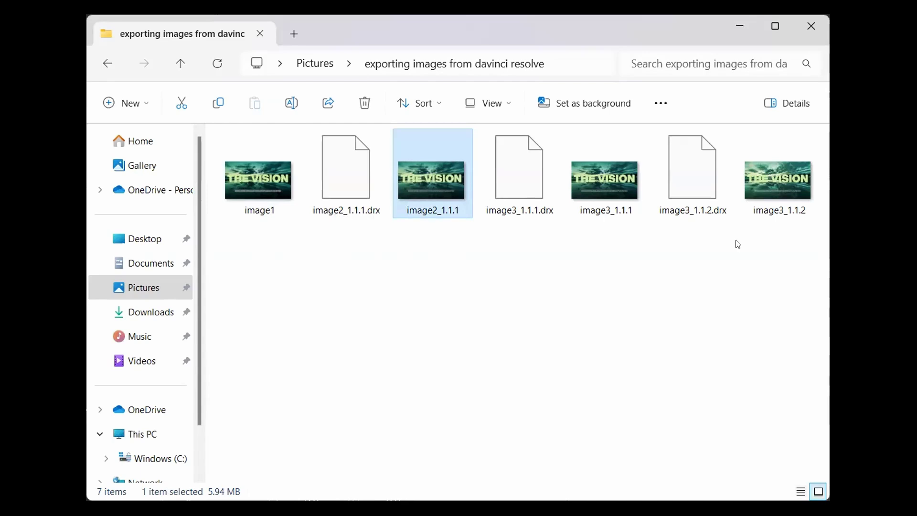
pyautogui.click(635, 211)
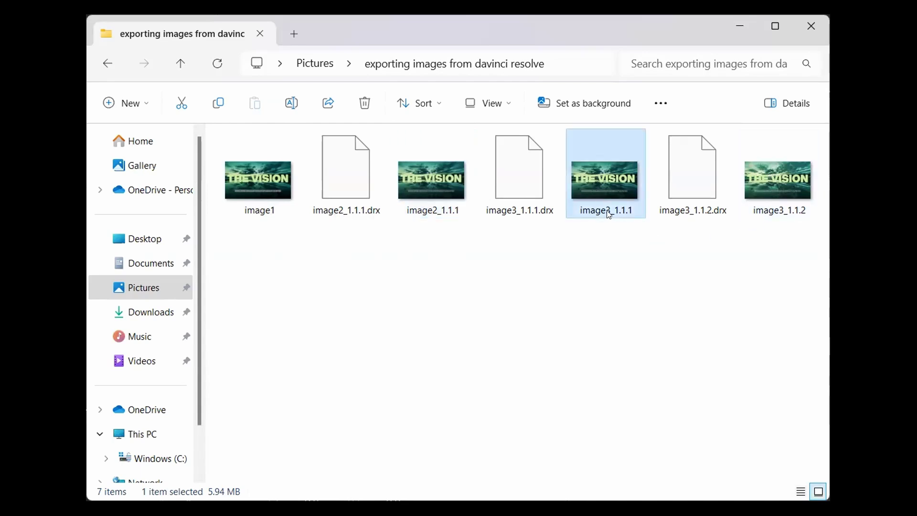
pyautogui.moveTo(600, 260); pyautogui.dragTo(763, 182)
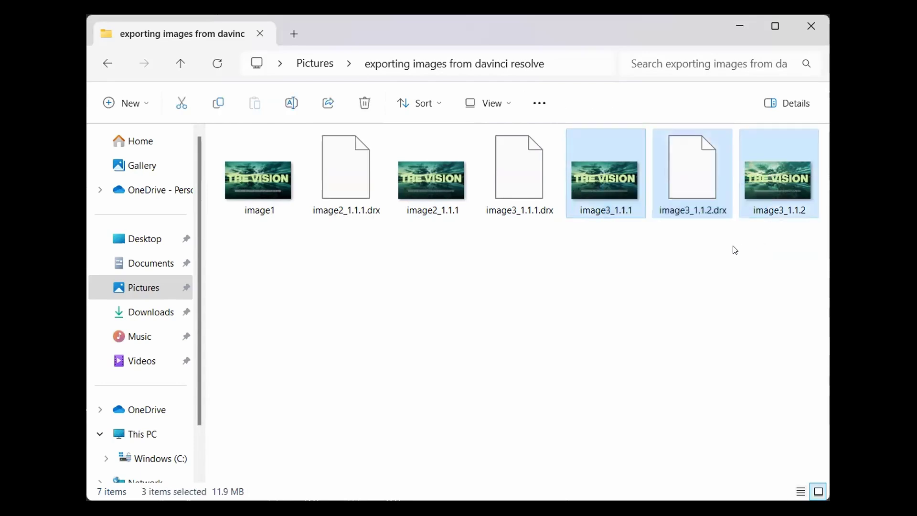
pyautogui.click(715, 255)
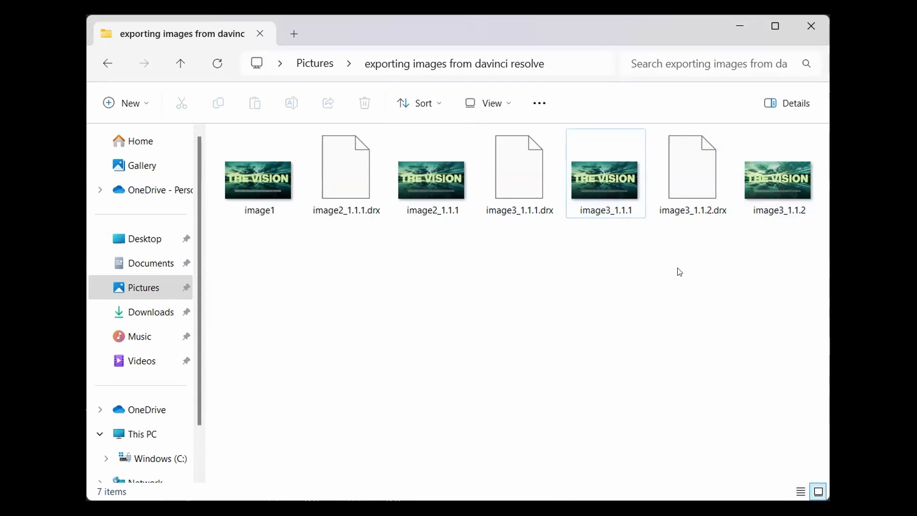
pyautogui.moveTo(621, 264); pyautogui.dragTo(774, 221)
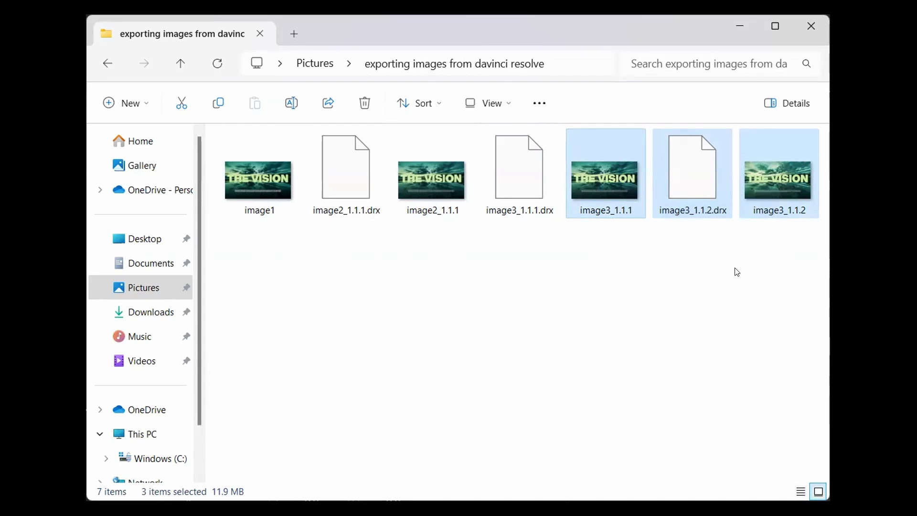
pyautogui.click(500, 266)
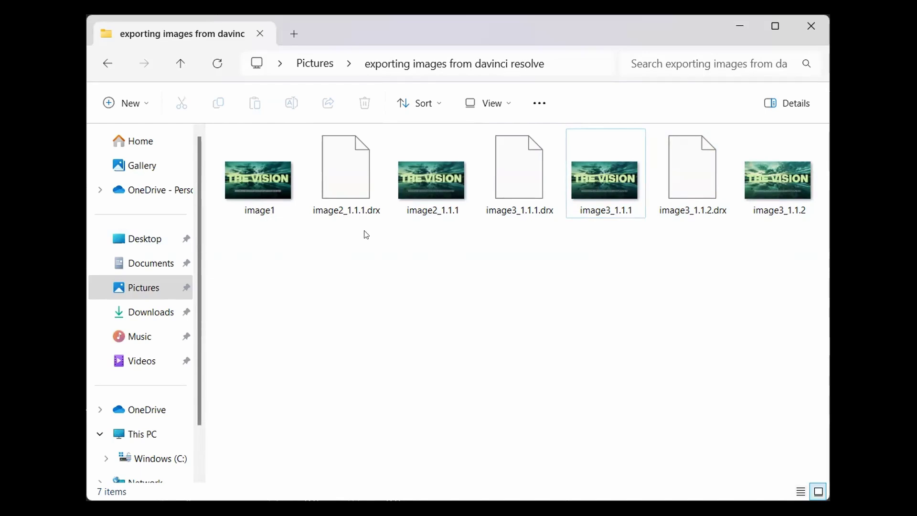
# - View image1.png in Photos, step through all four exported stills, and return to the first
pyautogui.doubleClick(243, 180)
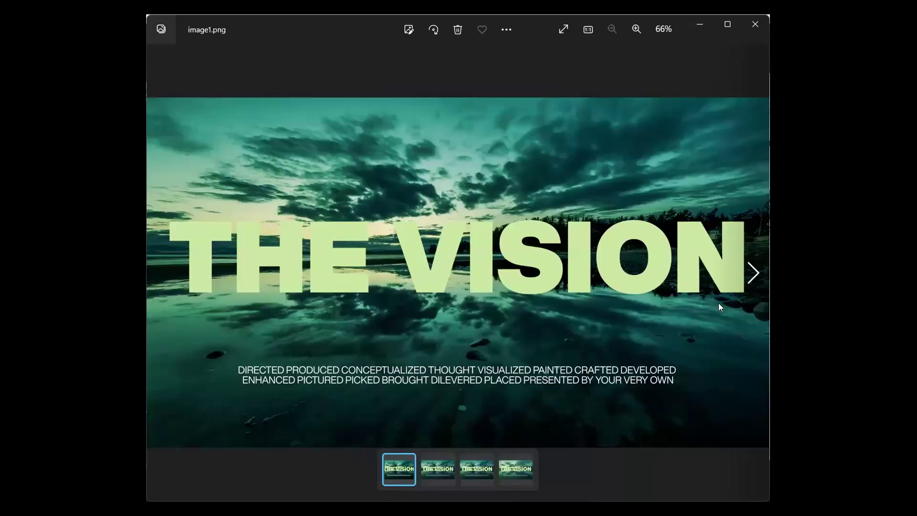
pyautogui.click(745, 276)
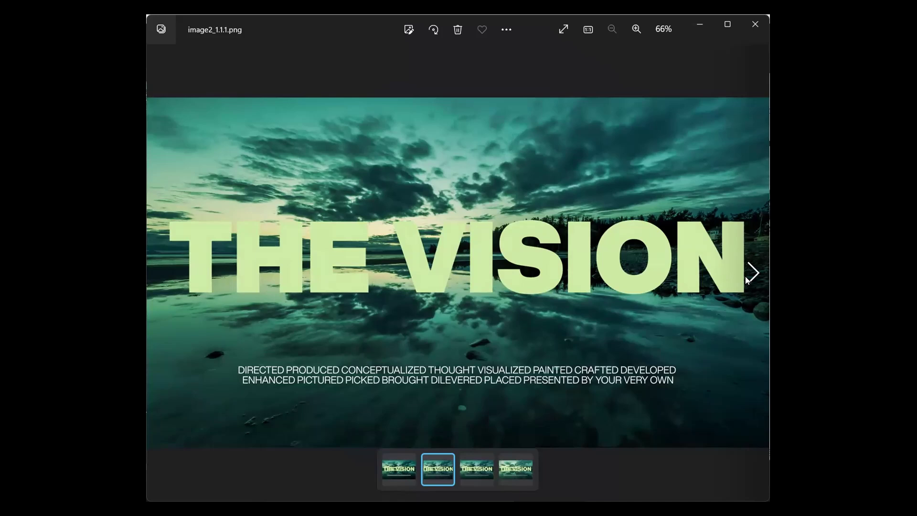
pyautogui.click(752, 279)
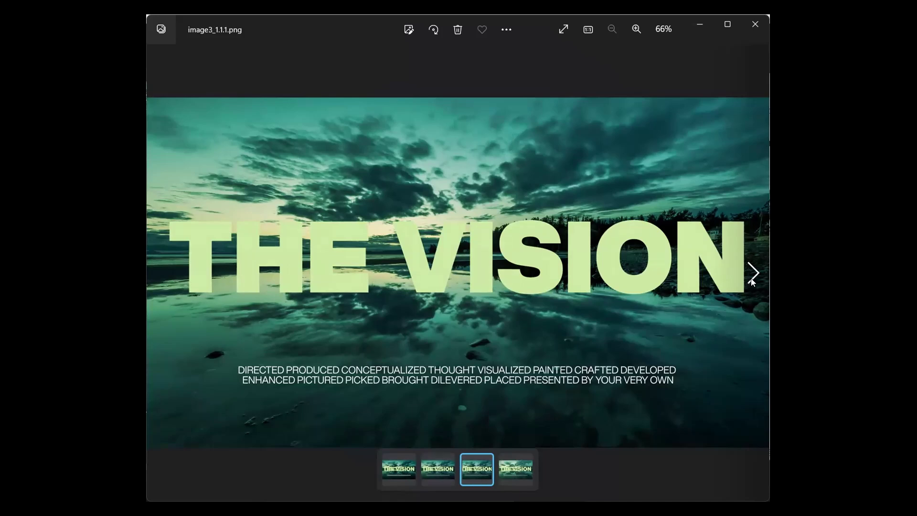
pyautogui.click(751, 279)
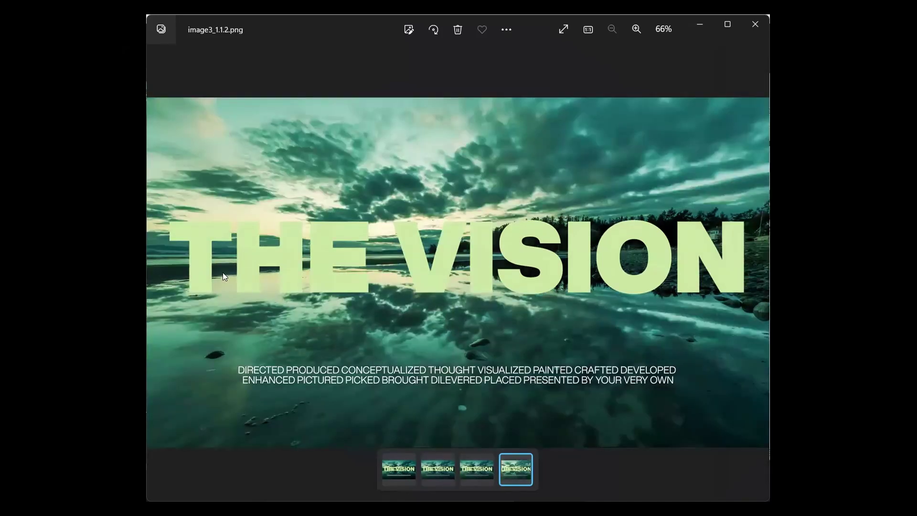
pyautogui.click(162, 267)
pyautogui.click(161, 267)
pyautogui.click(162, 267)
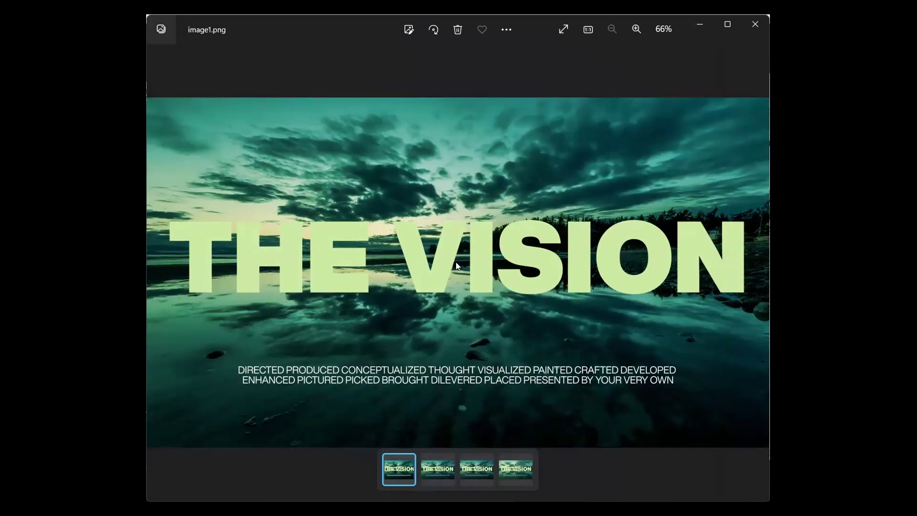